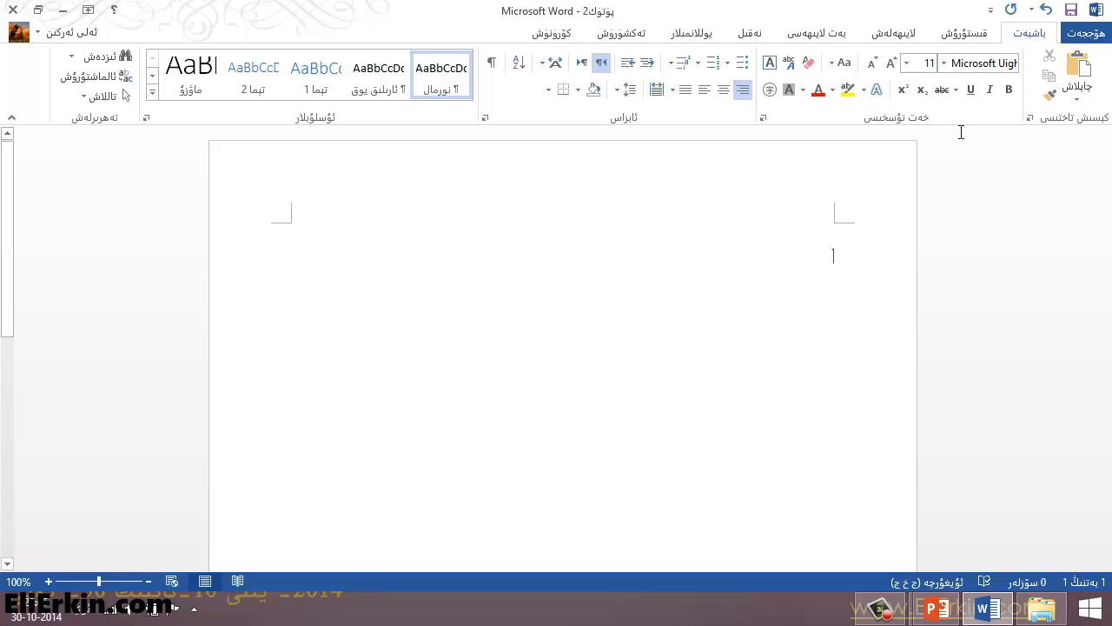
# Look through the gallery of built-in equations, including the additional ones further down, without inserting any.
pyautogui.click(967, 33)
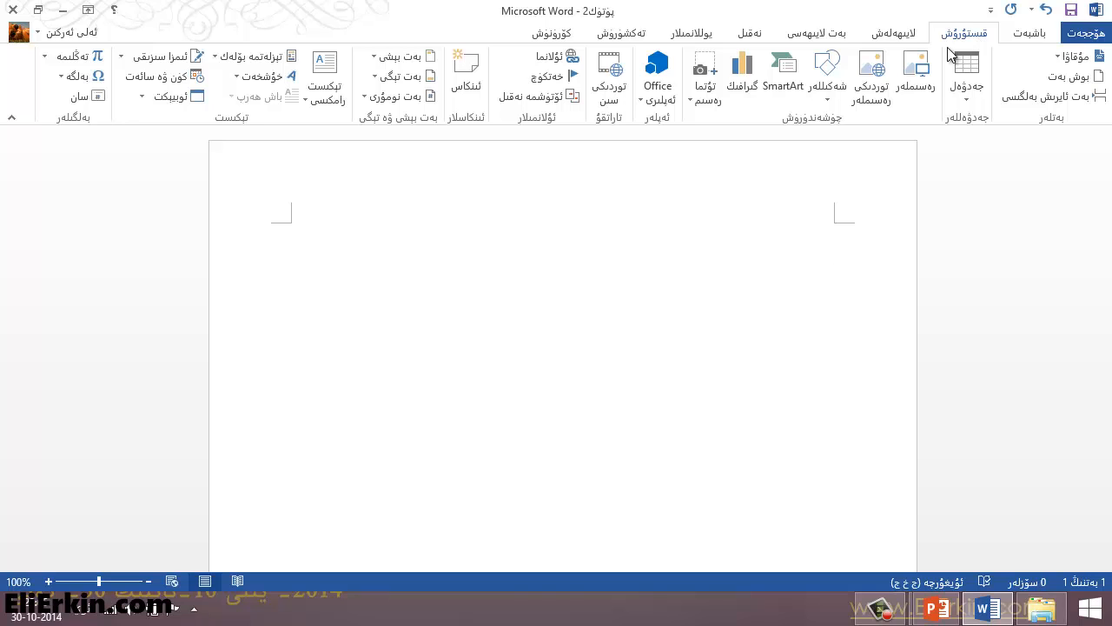
pyautogui.click(64, 60)
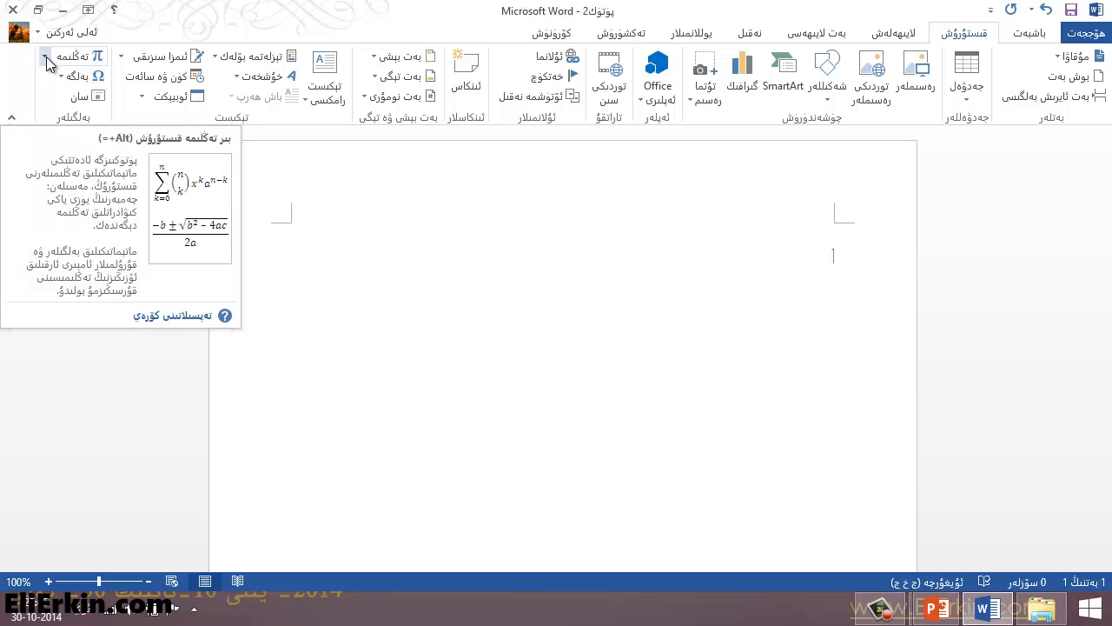
pyautogui.click(45, 56)
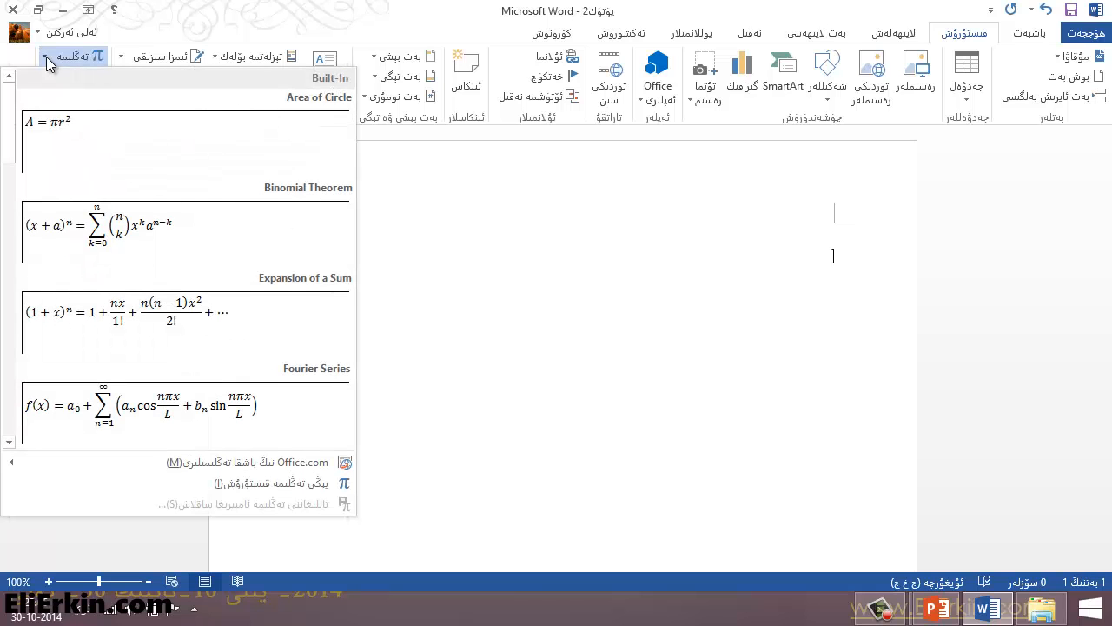
pyautogui.moveTo(12, 150); pyautogui.dragTo(14, 372)
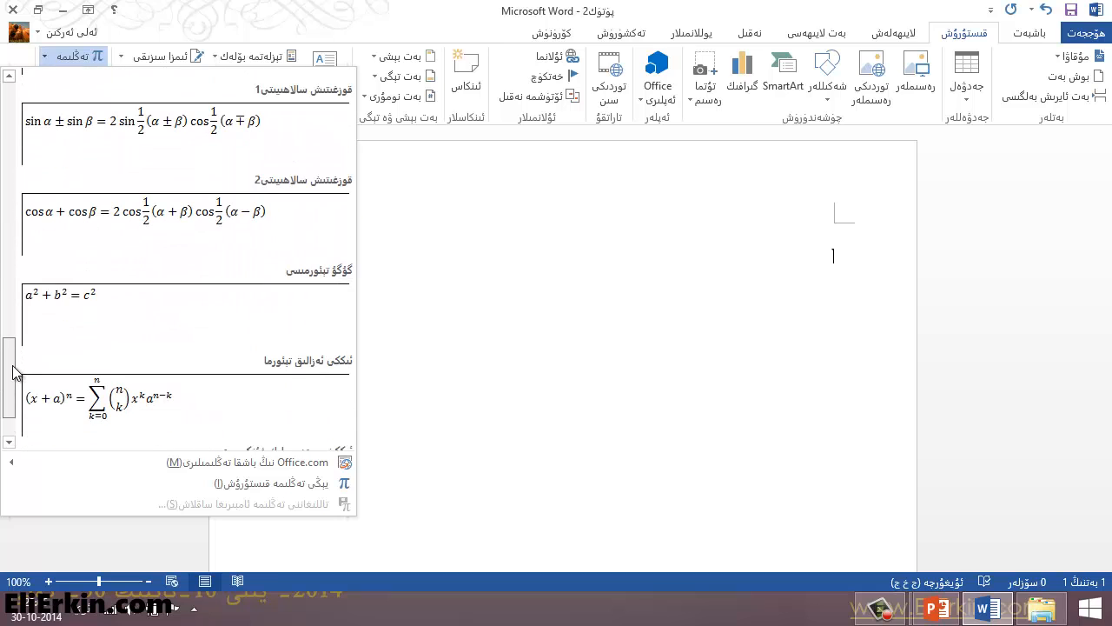
pyautogui.moveTo(14, 372); pyautogui.dragTo(25, 119)
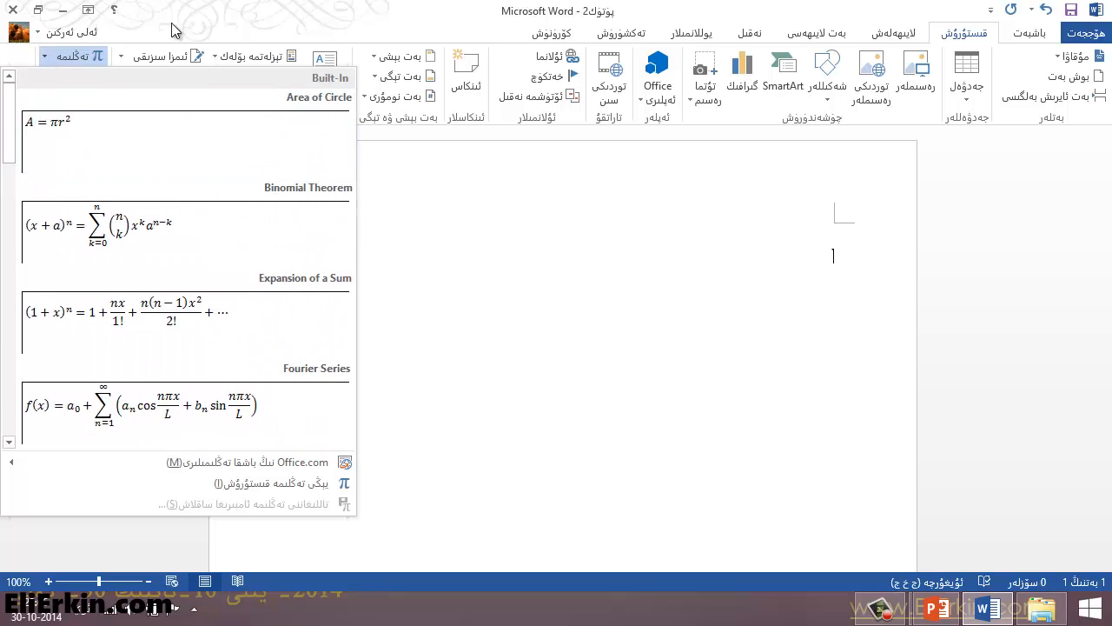
pyautogui.click(202, 25)
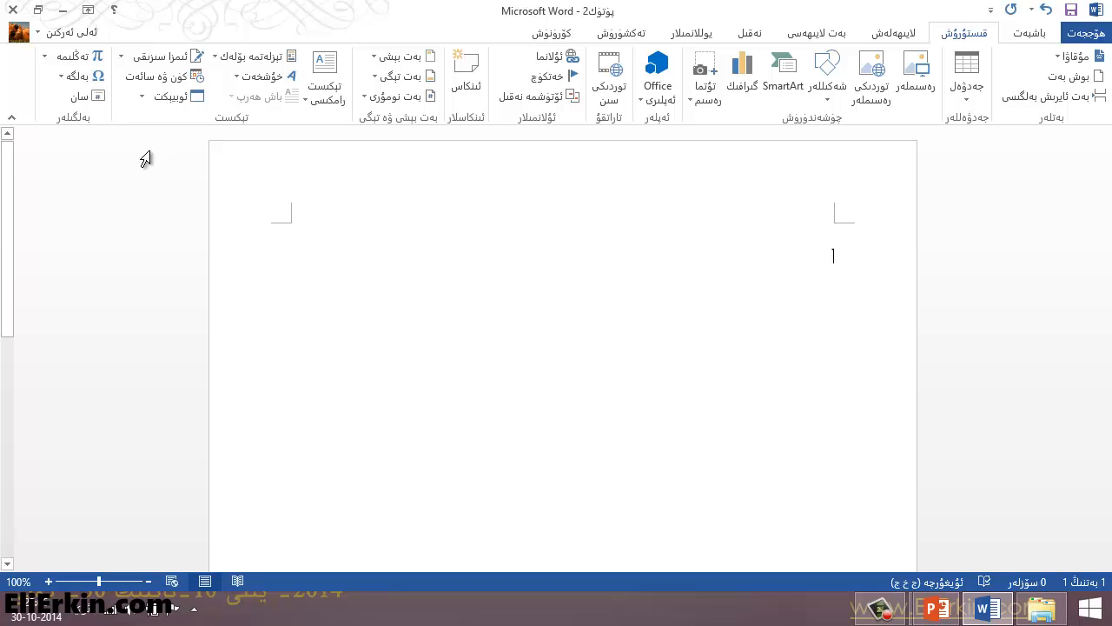
# Insert a new blank equation containing a stacked fraction with numerator 3 and denominator 2.
pyautogui.click(87, 61)
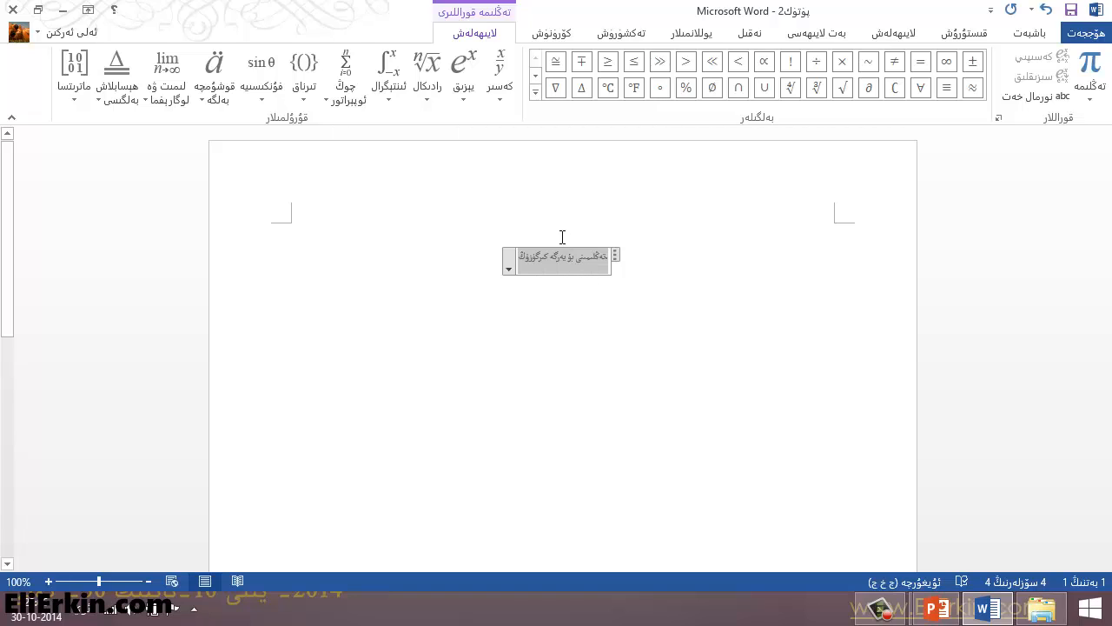
pyautogui.click(502, 100)
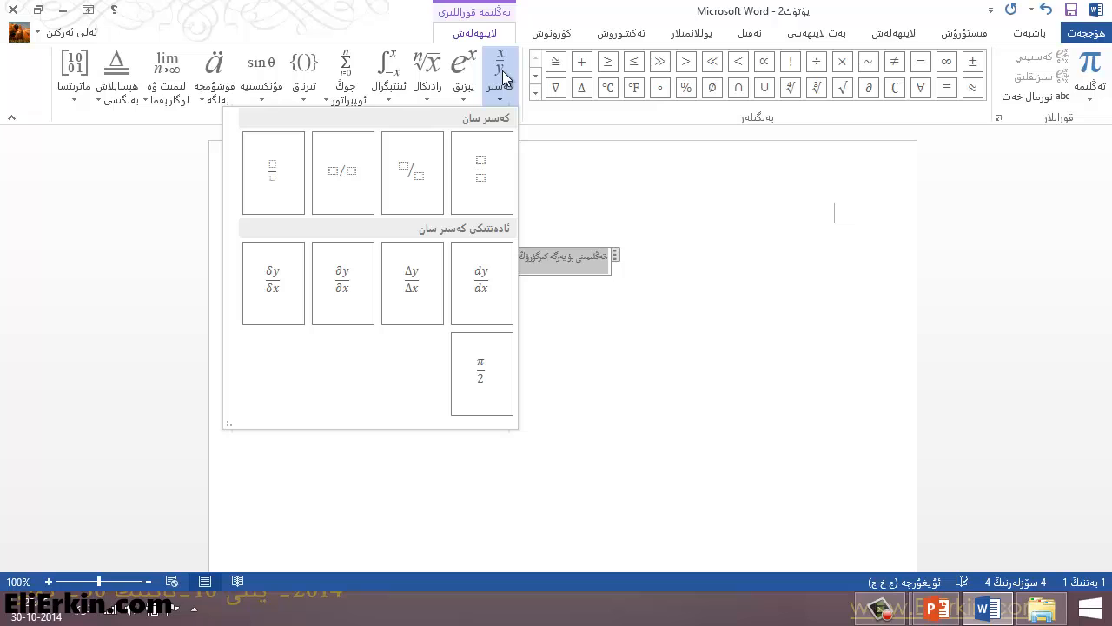
pyautogui.click(483, 182)
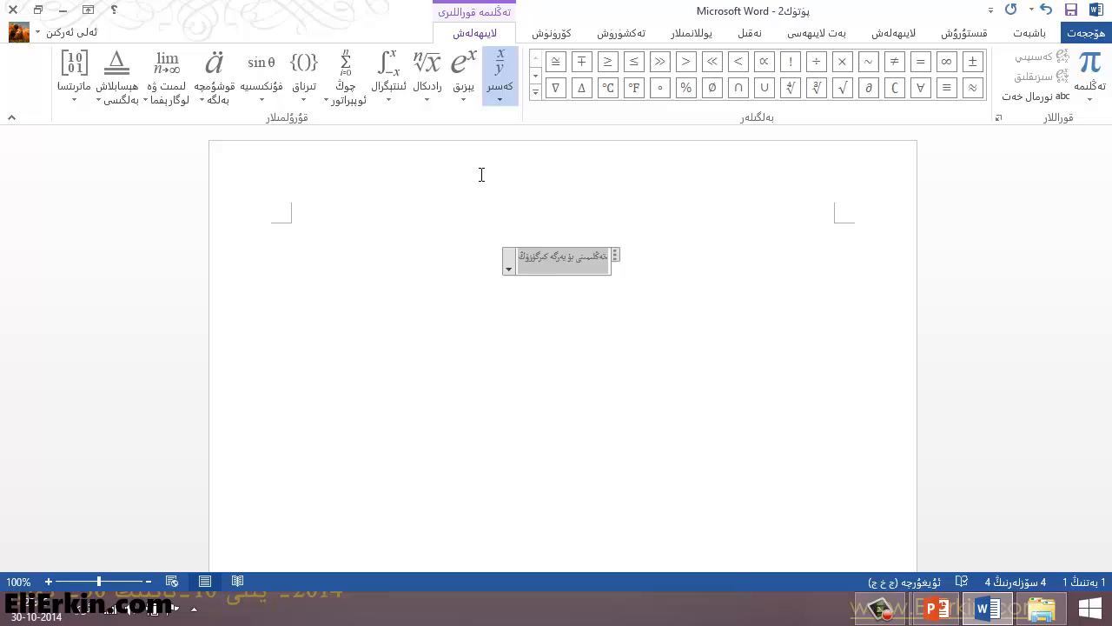
pyautogui.click(565, 275)
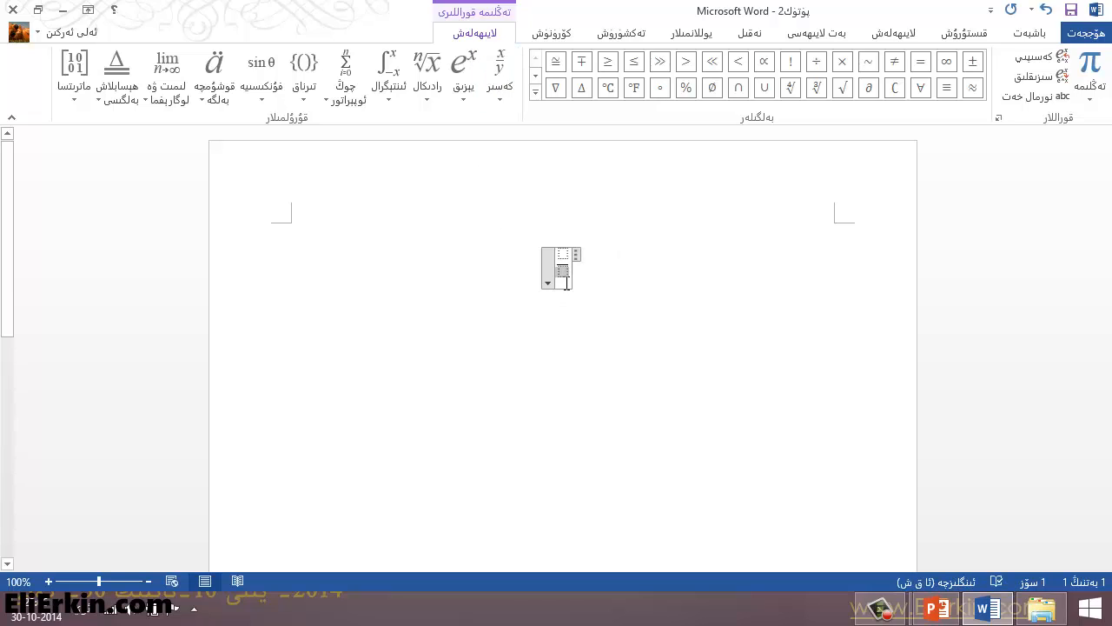
pyautogui.write('2')
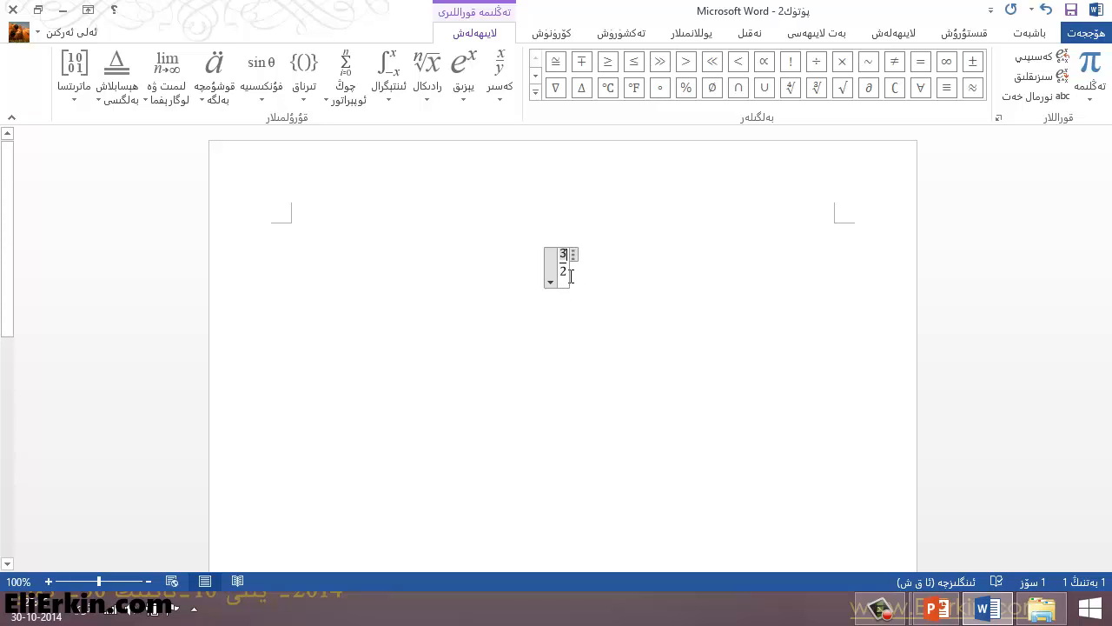
pyautogui.click(568, 266)
pyautogui.write('3')
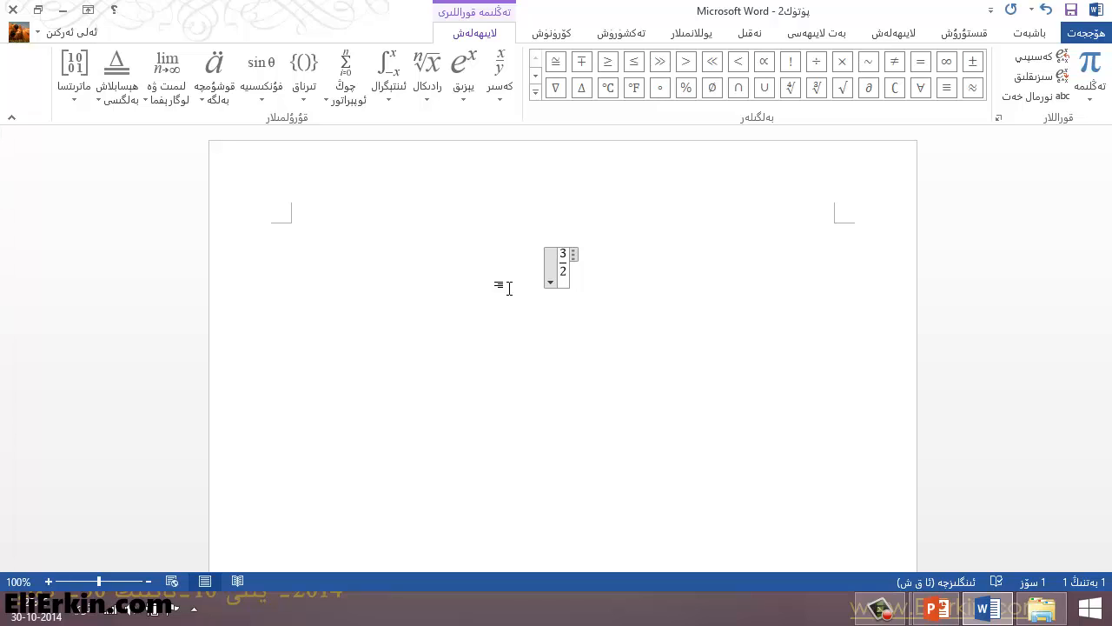
# Put the variable a and a multiplication sign in front of the 3/2 fraction.
pyautogui.write('ھ')
pyautogui.press('BackSpace')
pyautogui.hotkey('alt', 'shift')
pyautogui.write('a')
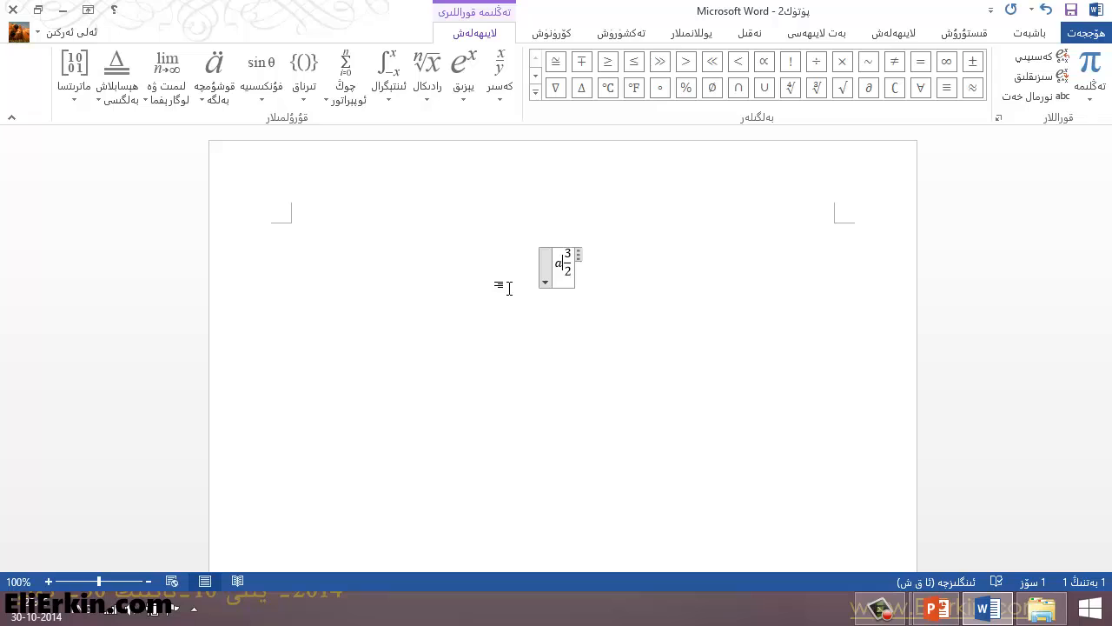
pyautogui.write('.')
pyautogui.press('BackSpace')
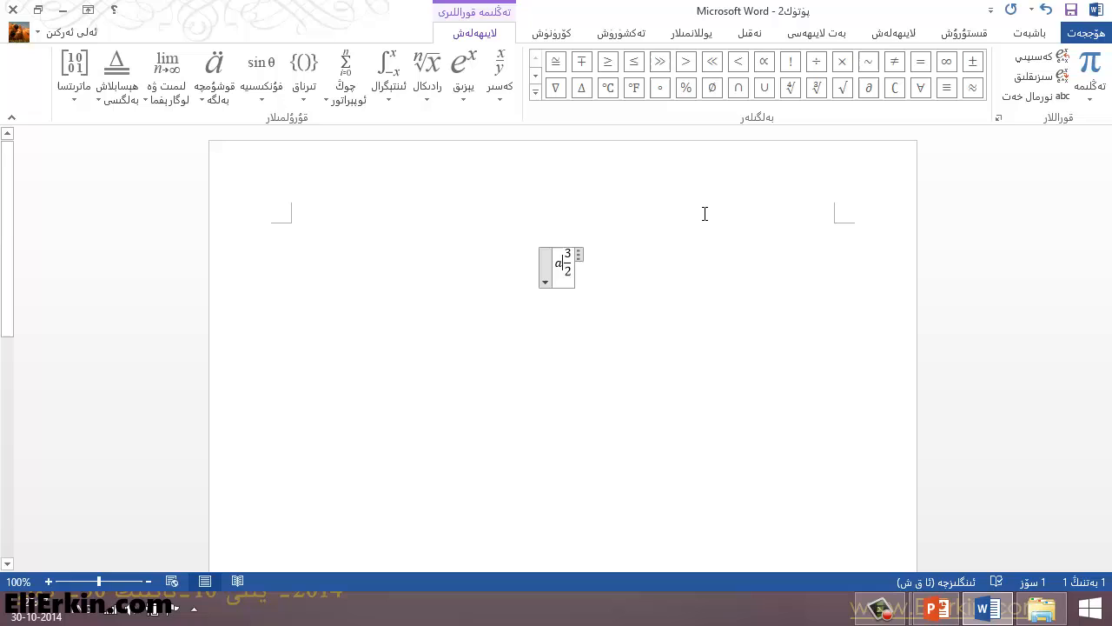
pyautogui.click(842, 61)
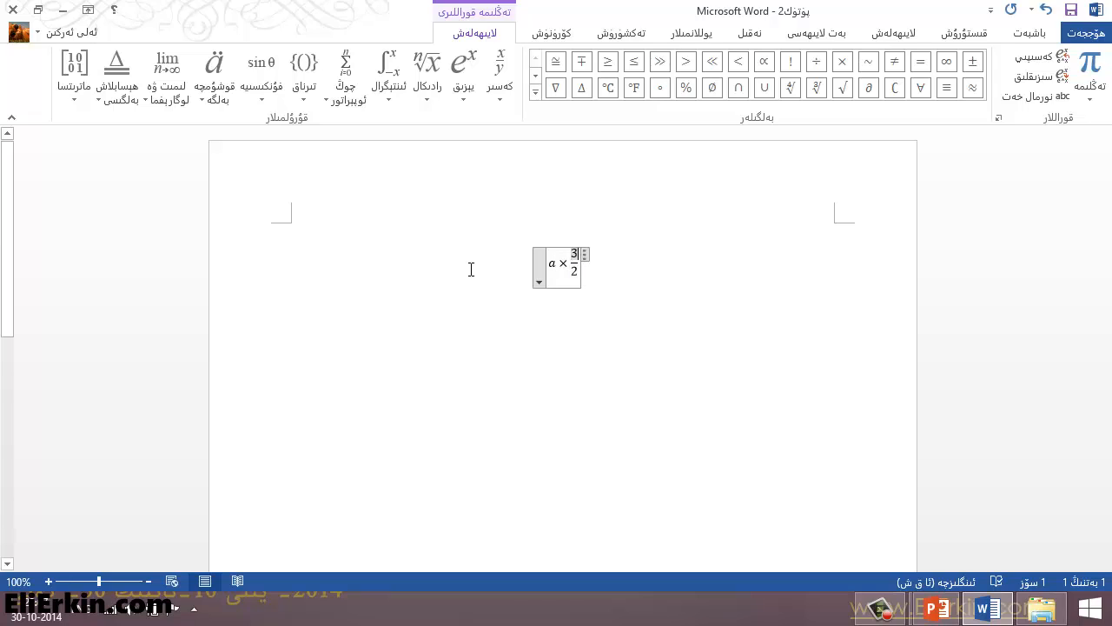
# Add a plus sign after the fraction, followed by a radical of degree 4 with 64 under the root.
pyautogui.press('Down')
pyautogui.write('+')
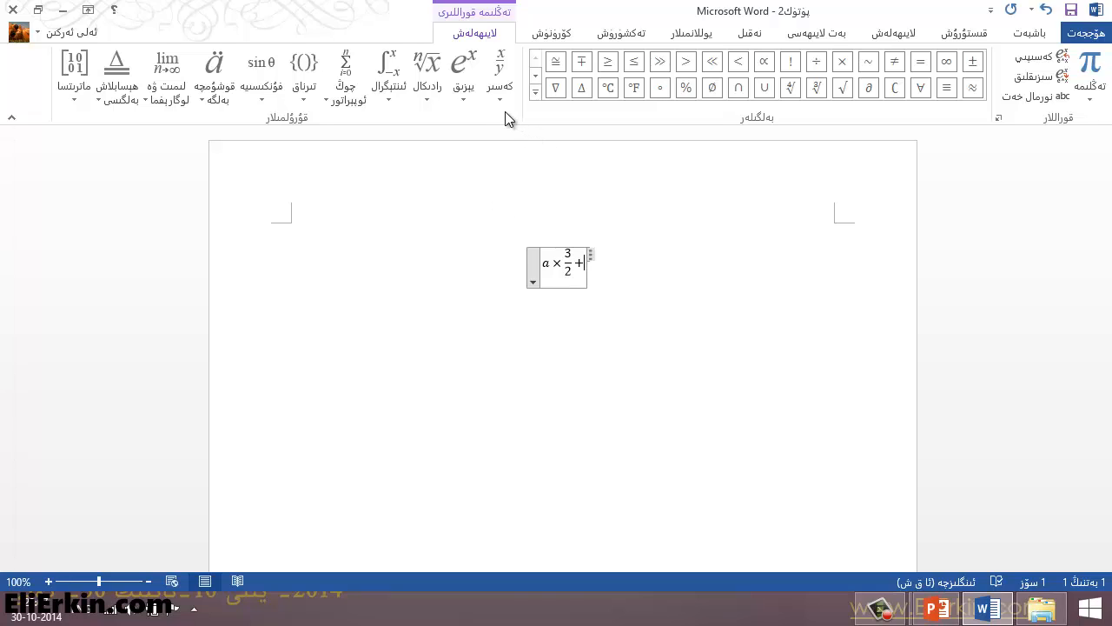
pyautogui.click(427, 103)
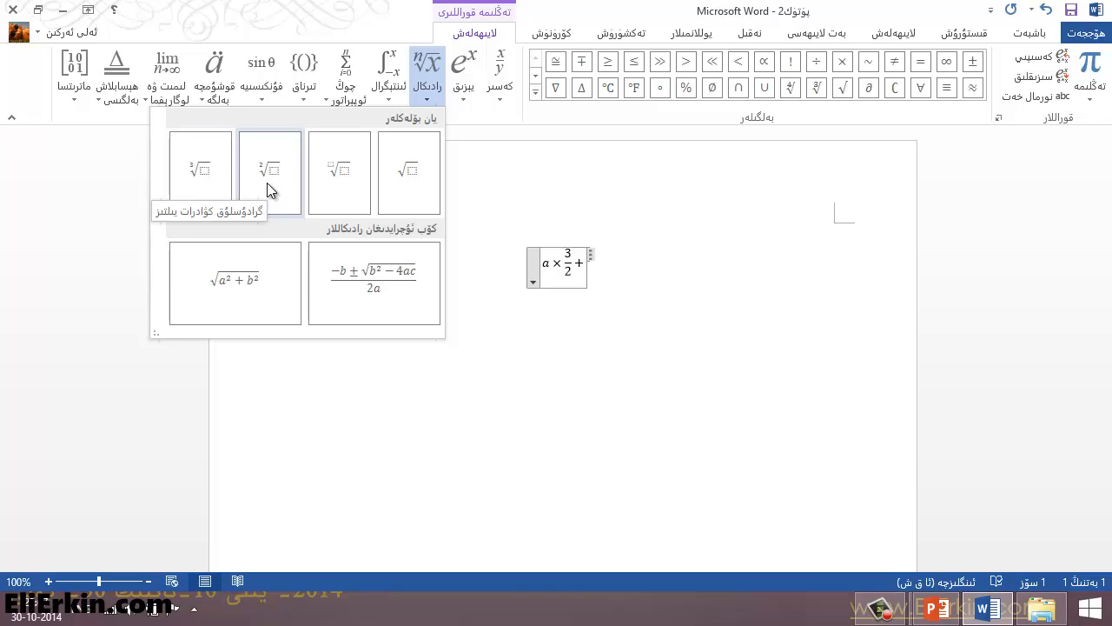
pyautogui.click(340, 188)
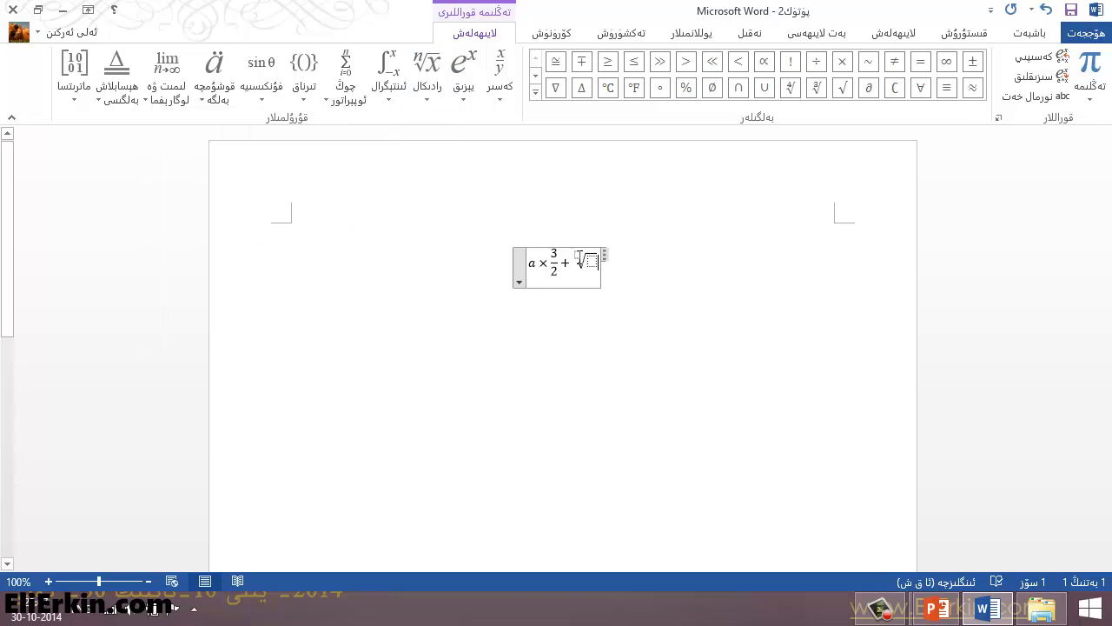
pyautogui.click(579, 257)
pyautogui.write('4')
pyautogui.click(590, 261)
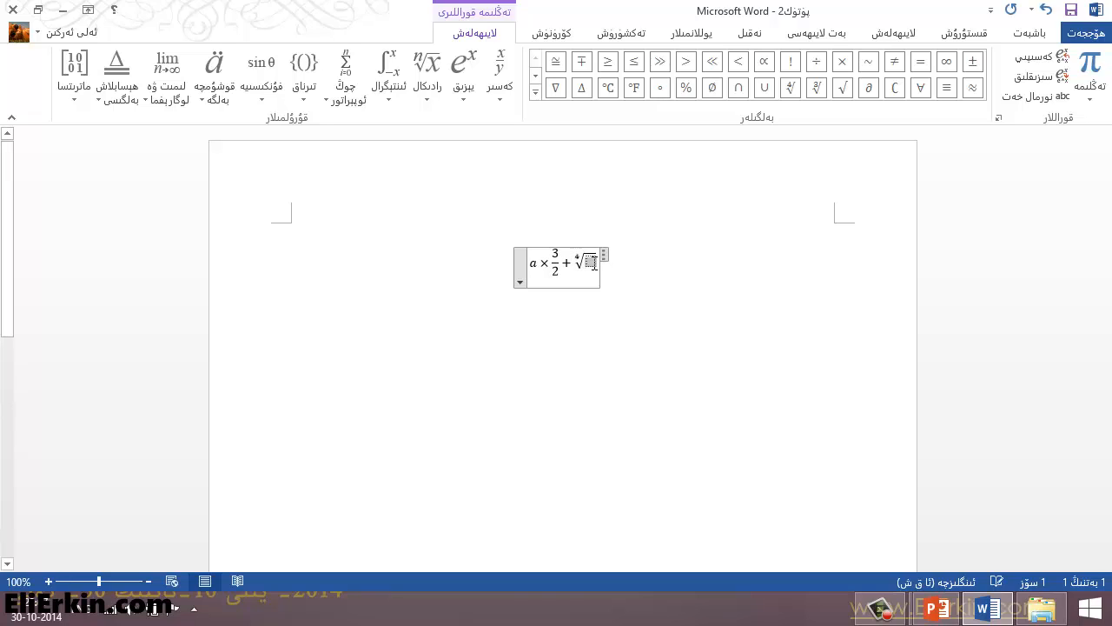
pyautogui.write('64')
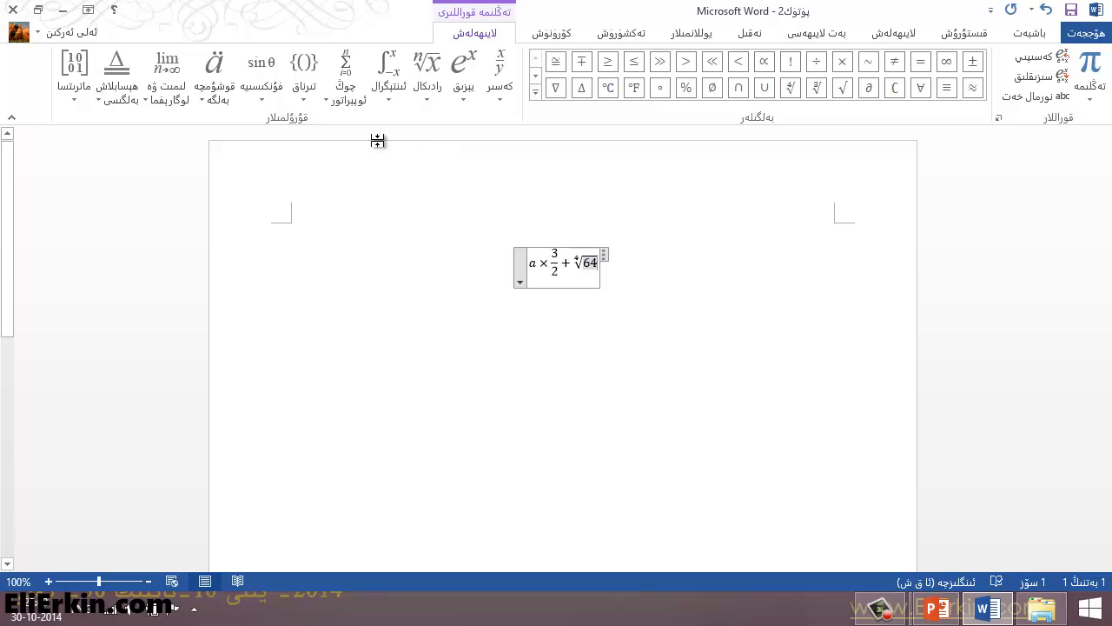
# Extend the expression under the root with the sine function of x, joined to 64 by a plus sign.
pyautogui.click(264, 101)
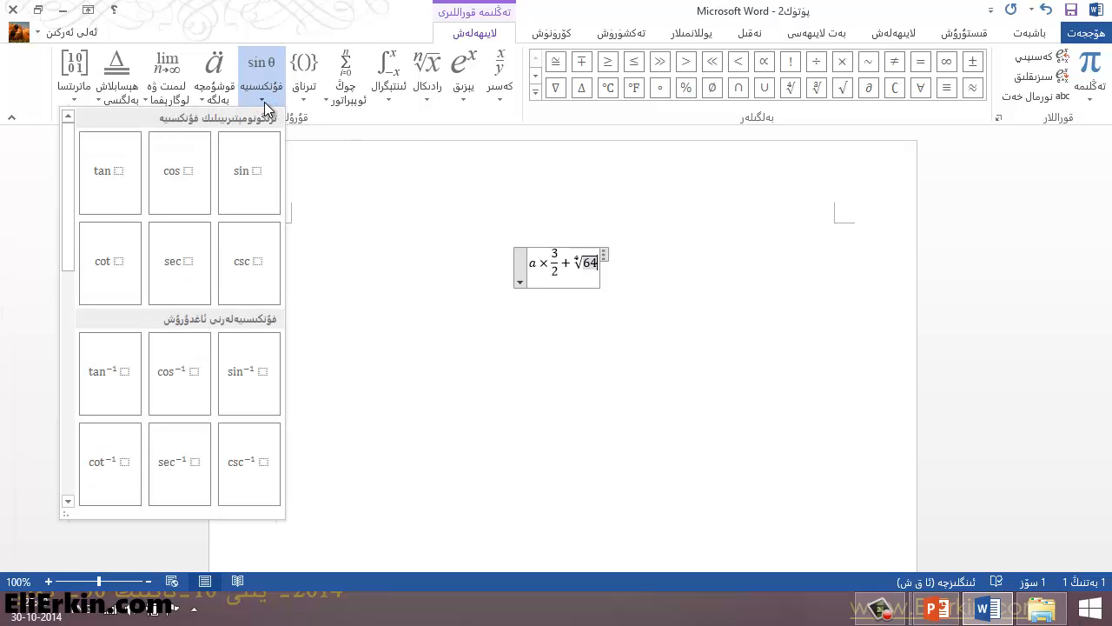
pyautogui.click(256, 174)
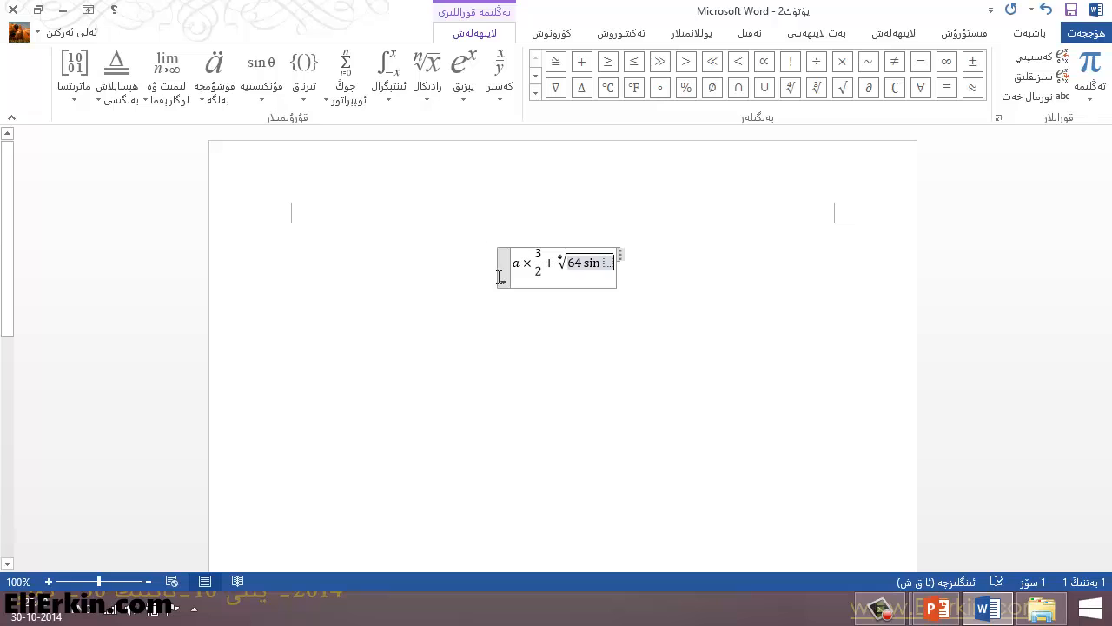
pyautogui.click(609, 266)
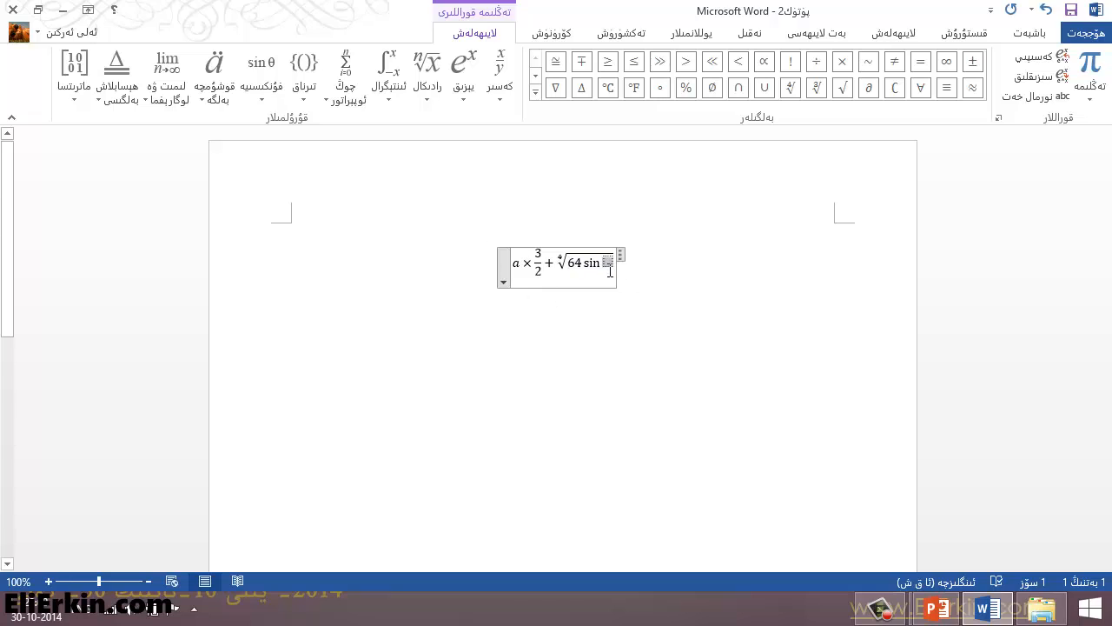
pyautogui.write('x')
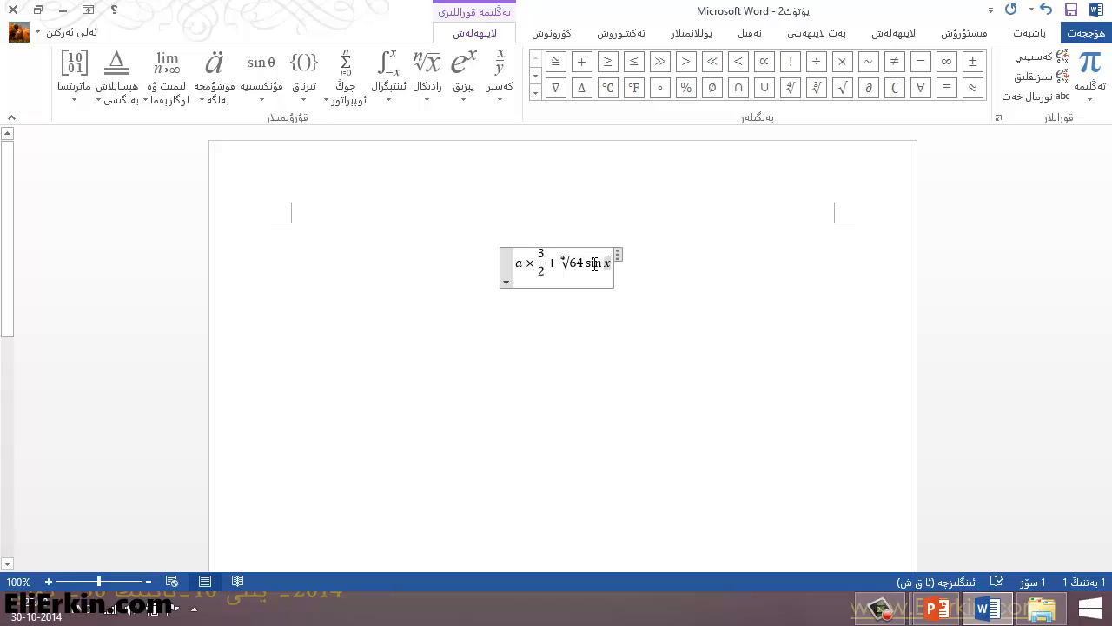
pyautogui.click(588, 265)
pyautogui.write('+')
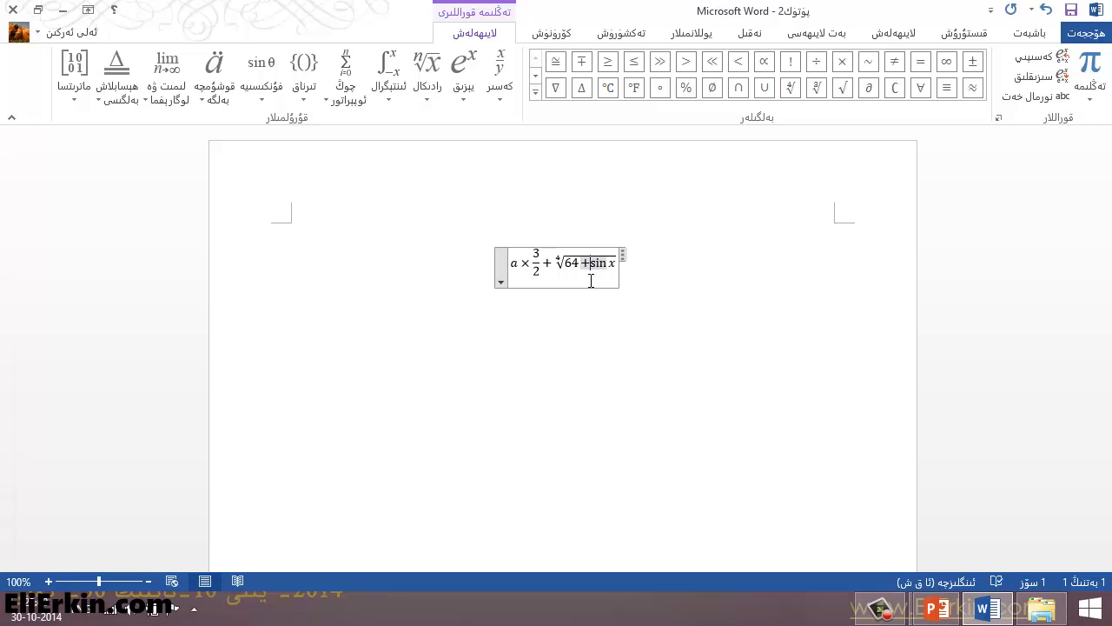
pyautogui.press('End')
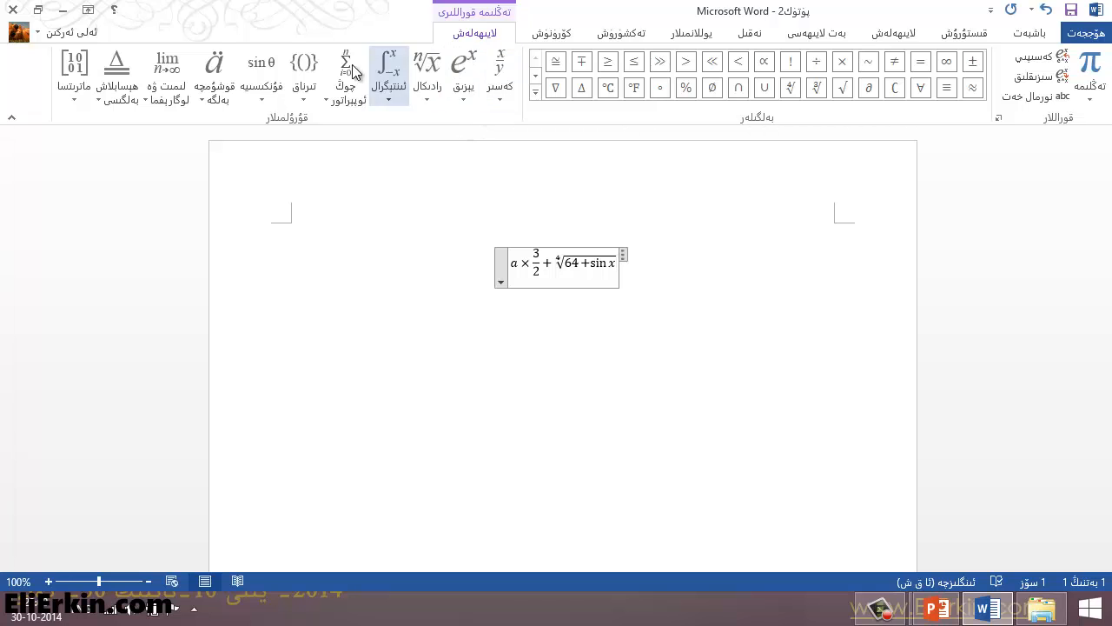
# Examine the available equation structures, such as scripts, integrals, brackets, functions and matrices, and the basic math symbols, without inserting any.
pyautogui.click(500, 100)
pyautogui.click(465, 101)
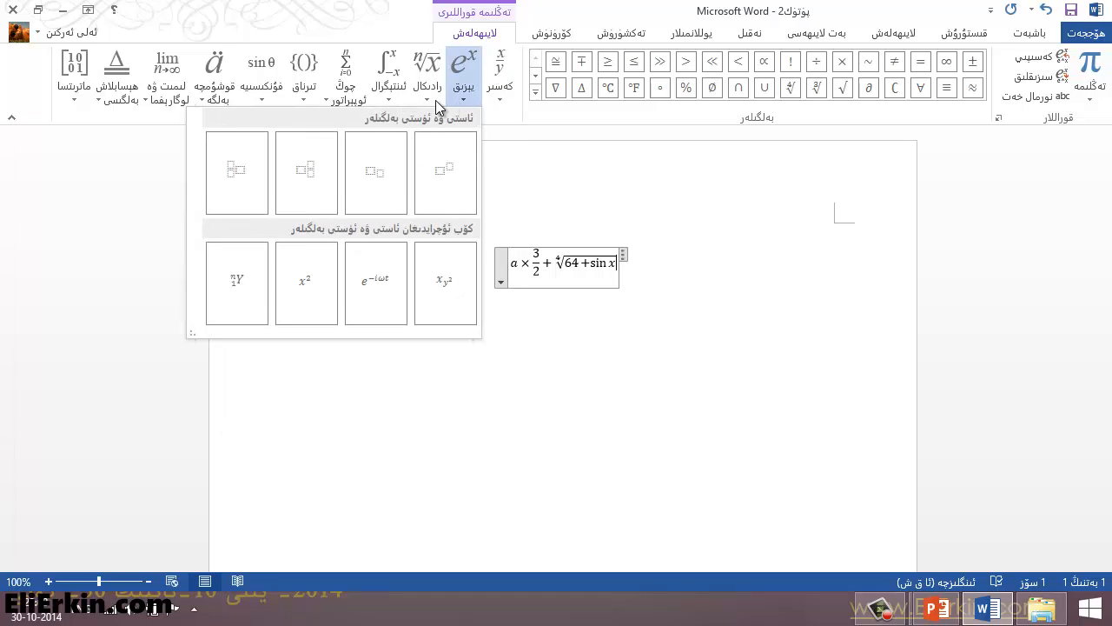
pyautogui.click(427, 103)
pyautogui.click(427, 103)
pyautogui.click(388, 100)
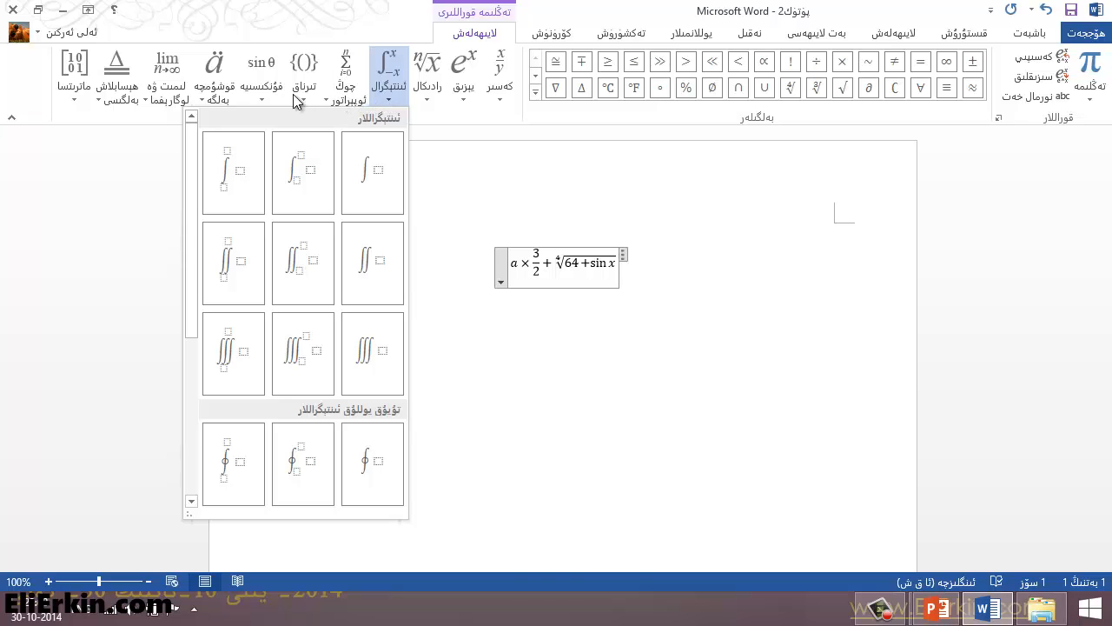
pyautogui.click(303, 103)
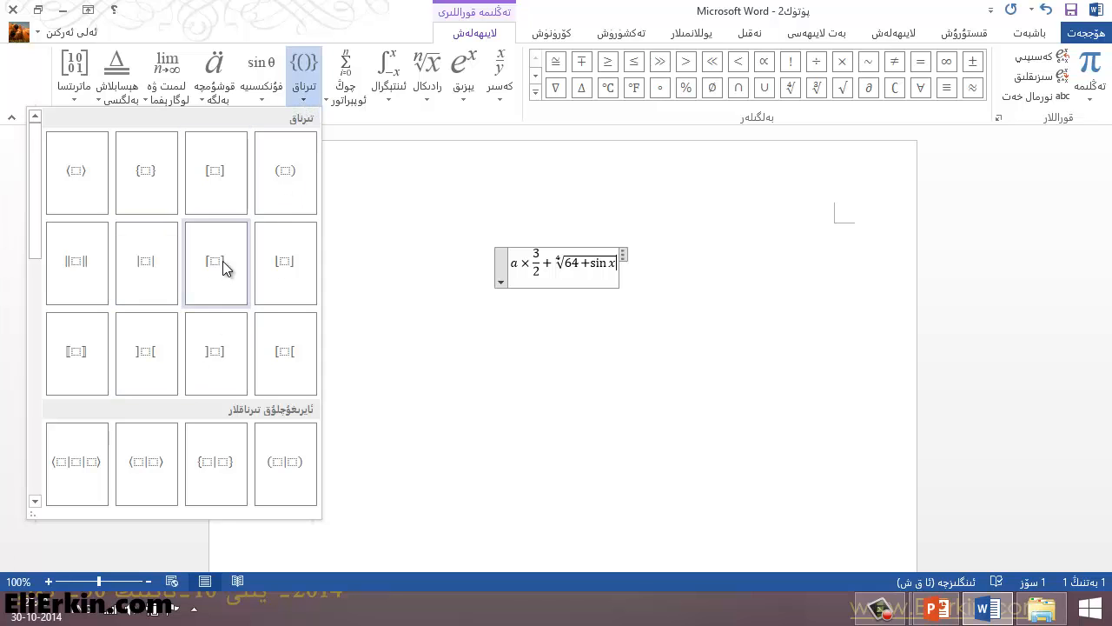
pyautogui.click(267, 95)
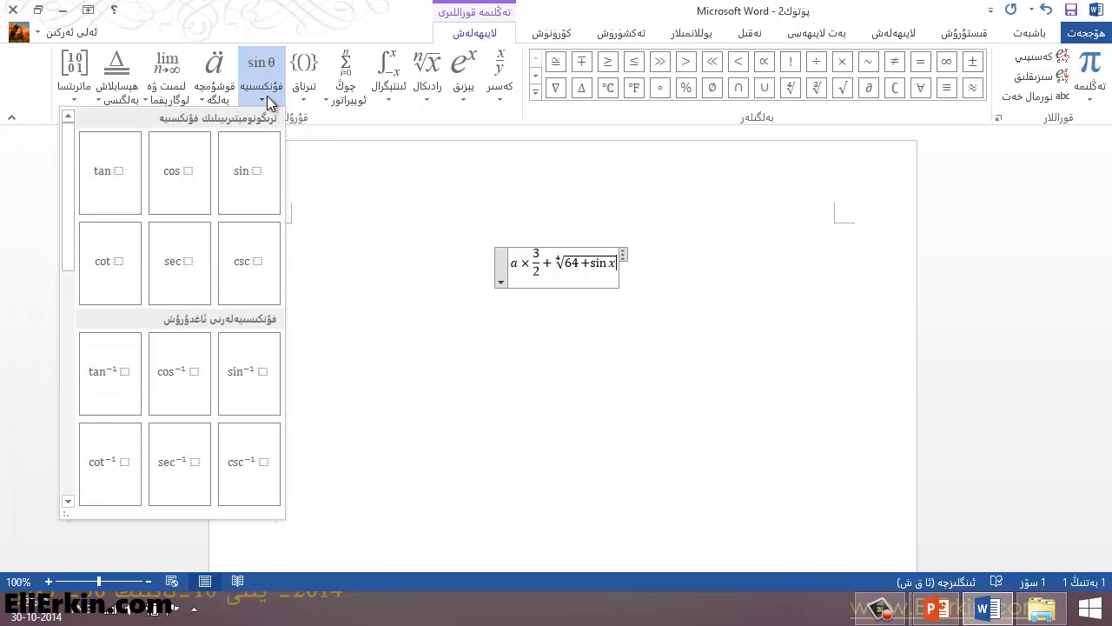
pyautogui.click(267, 95)
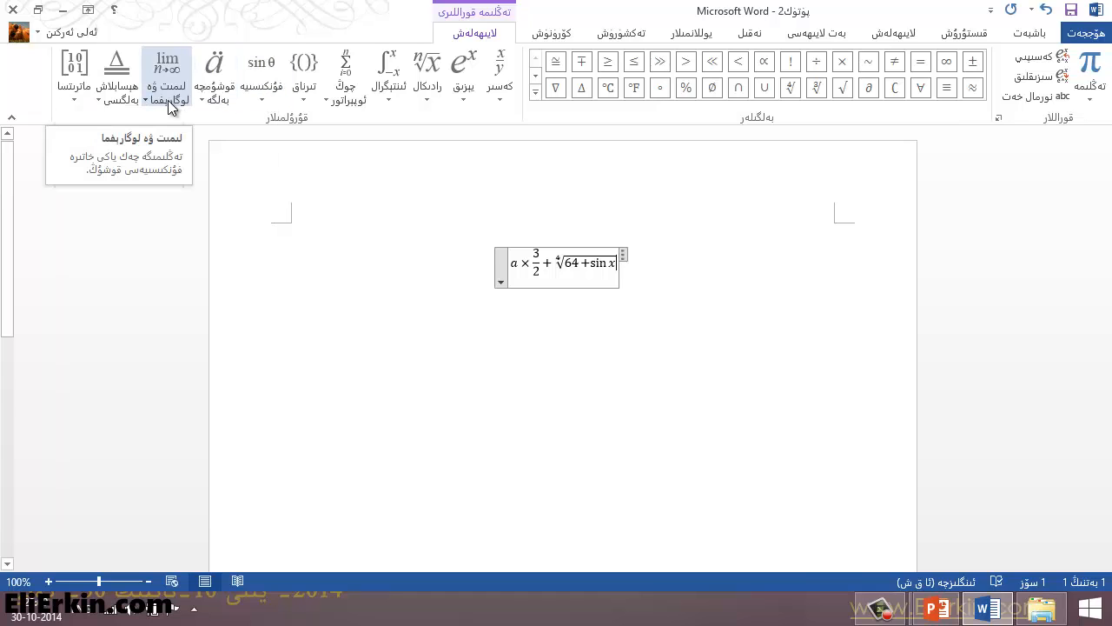
pyautogui.click(80, 103)
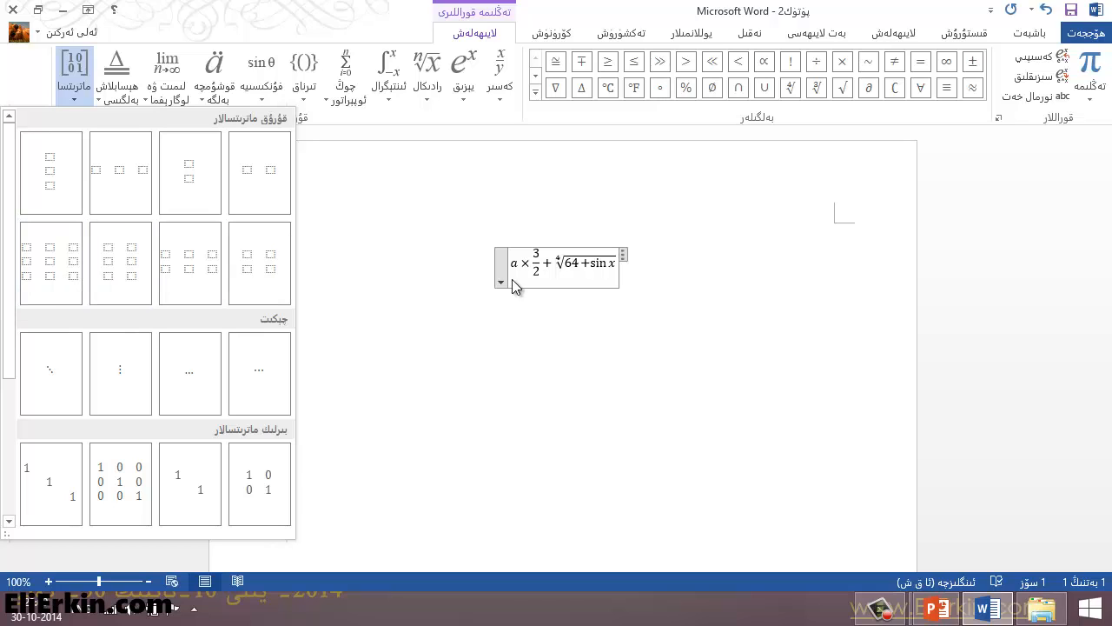
pyautogui.click(540, 320)
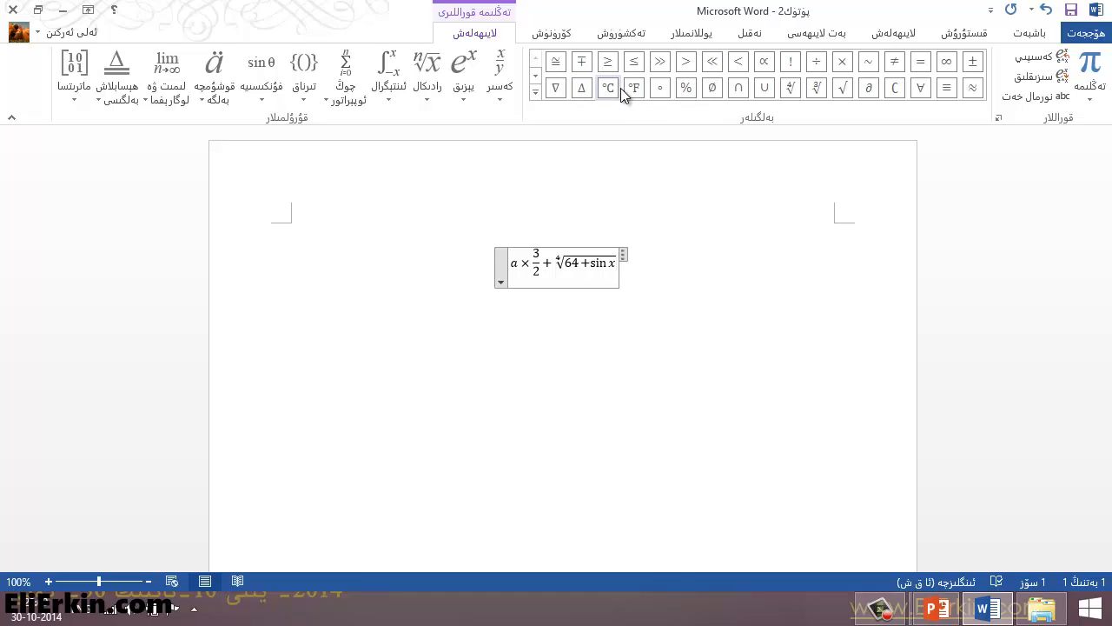
pyautogui.click(533, 96)
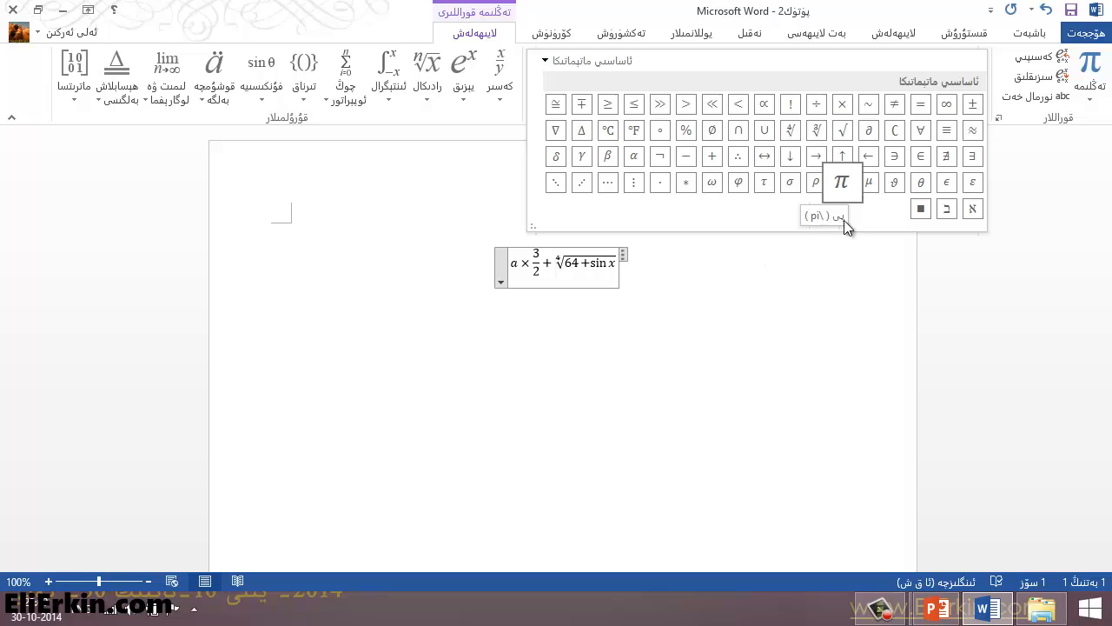
pyautogui.click(761, 346)
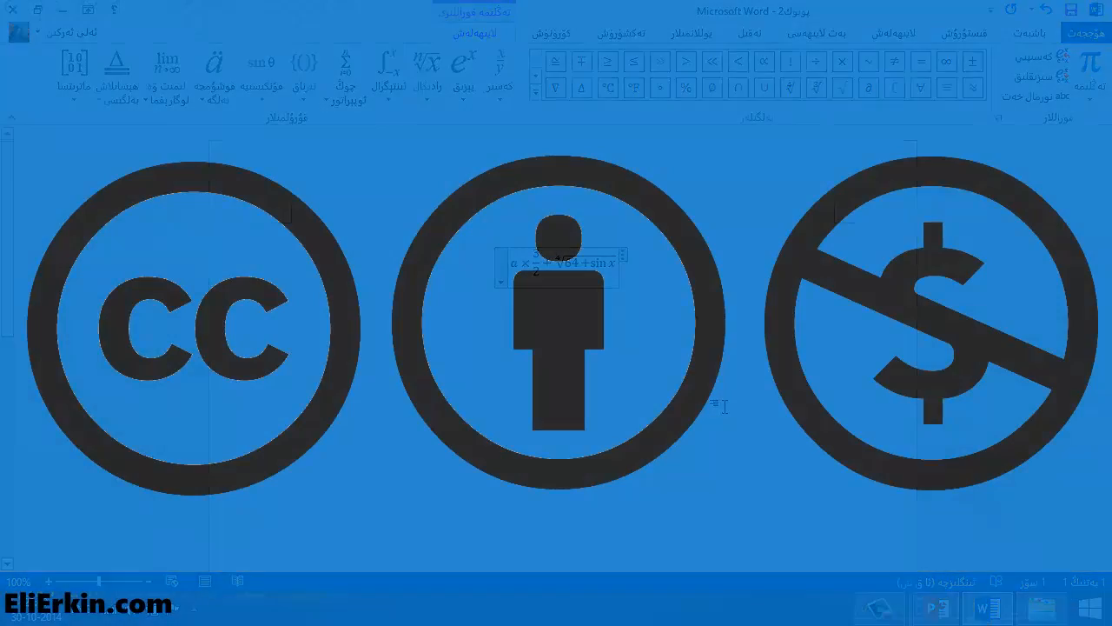